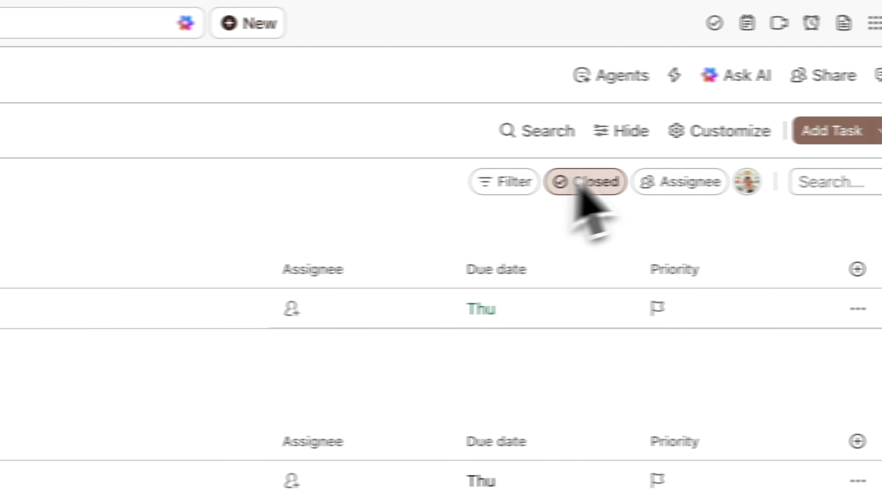
- Start a new automation for the list and set its trigger to Status changes
left_click(598, 75)
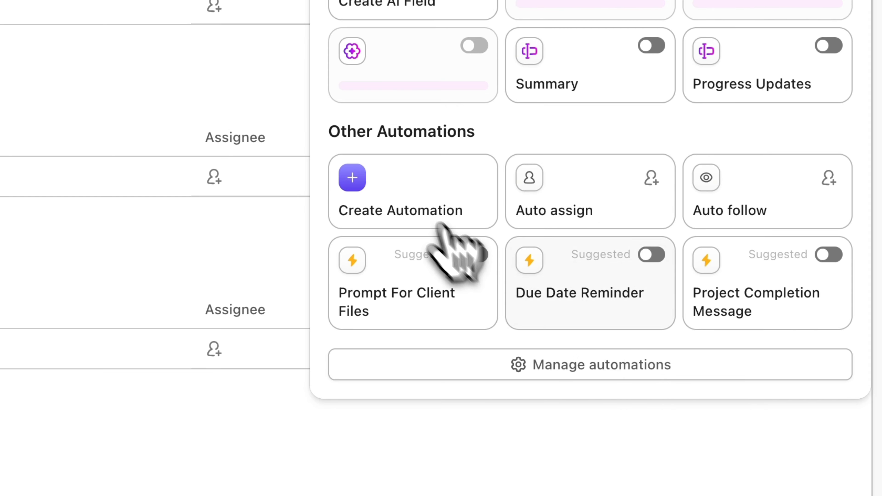
left_click(409, 192)
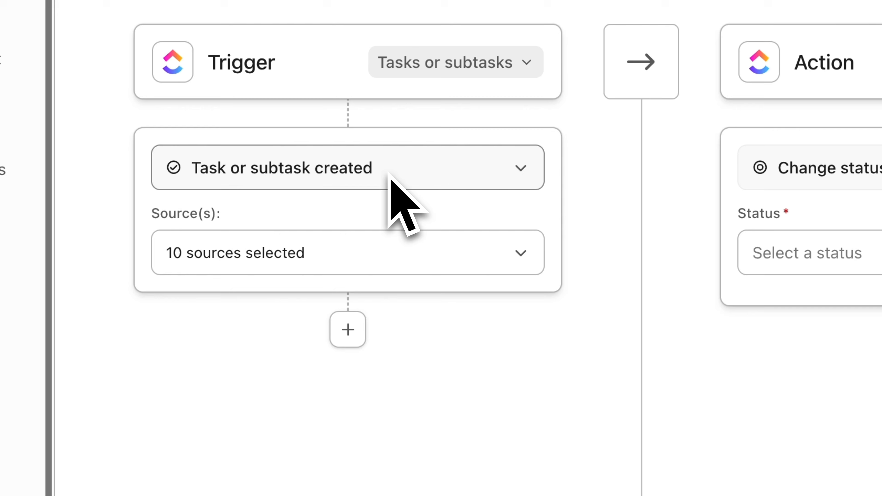
left_click(386, 174)
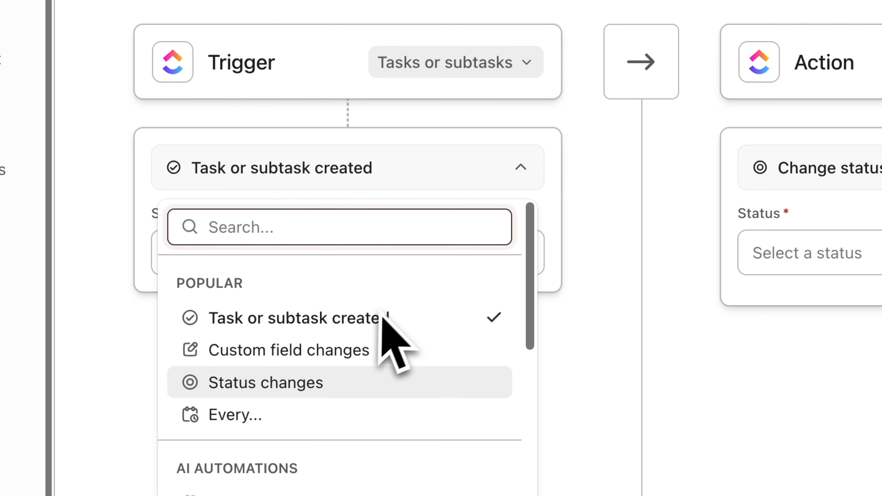
left_click(381, 378)
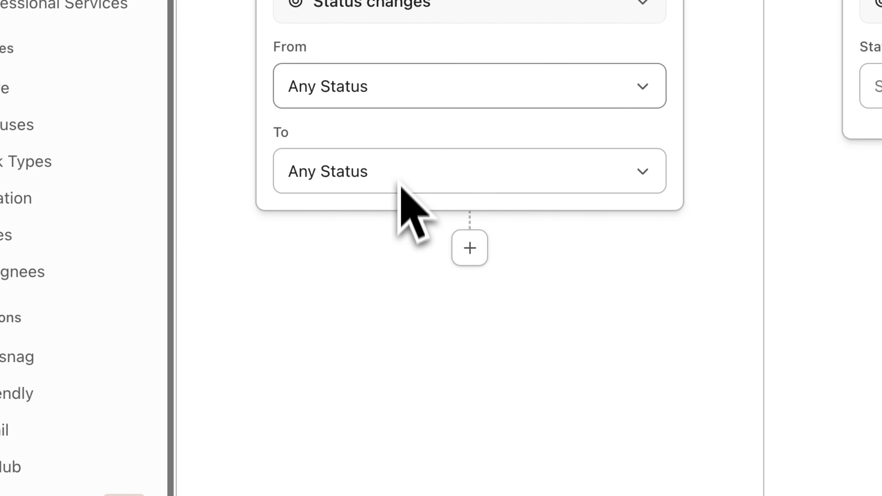
- Set the status the trigger changes to as IN PROGRESS, from the Active group
left_click(347, 245)
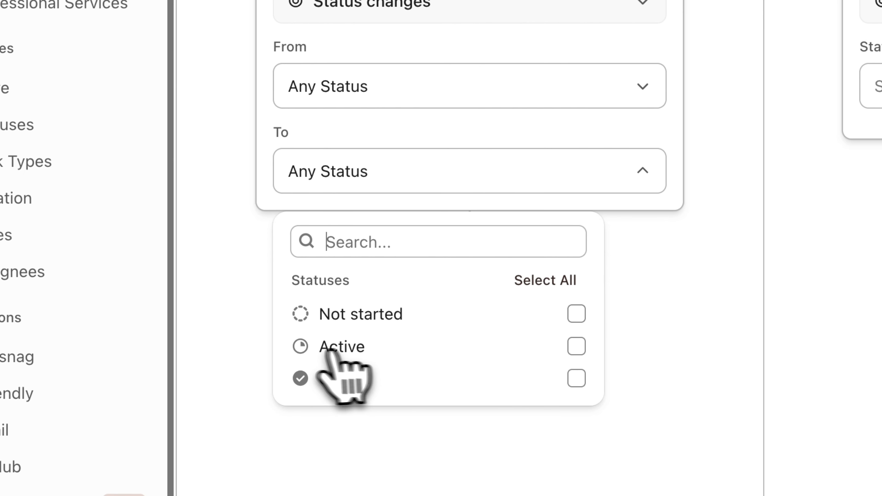
left_click(303, 349)
left_click(578, 380)
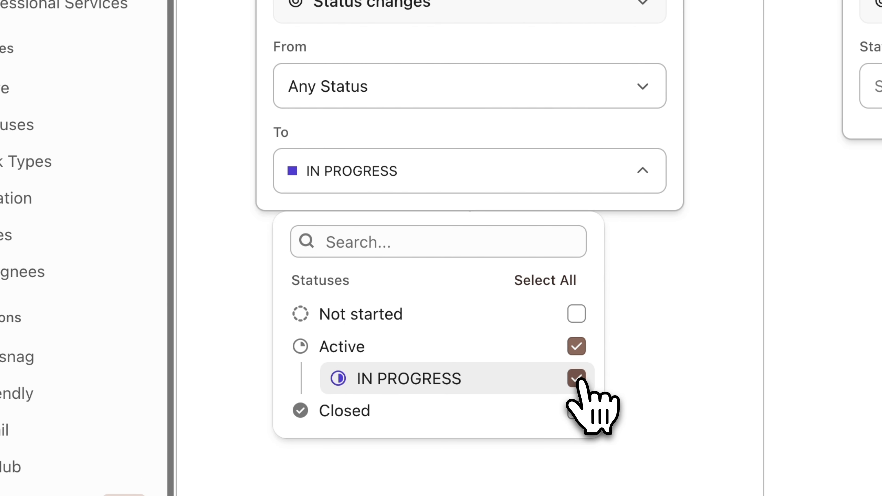
left_click(681, 348)
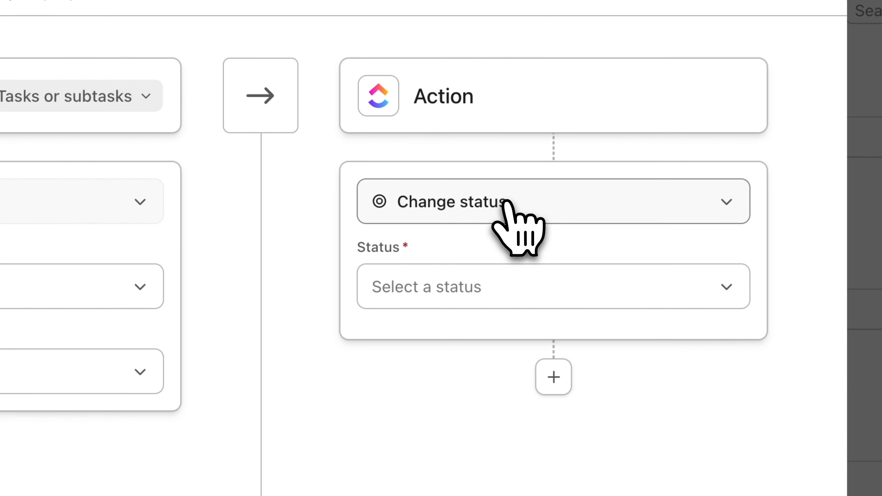
- Set the automation's action to Add a comment
left_click(506, 202)
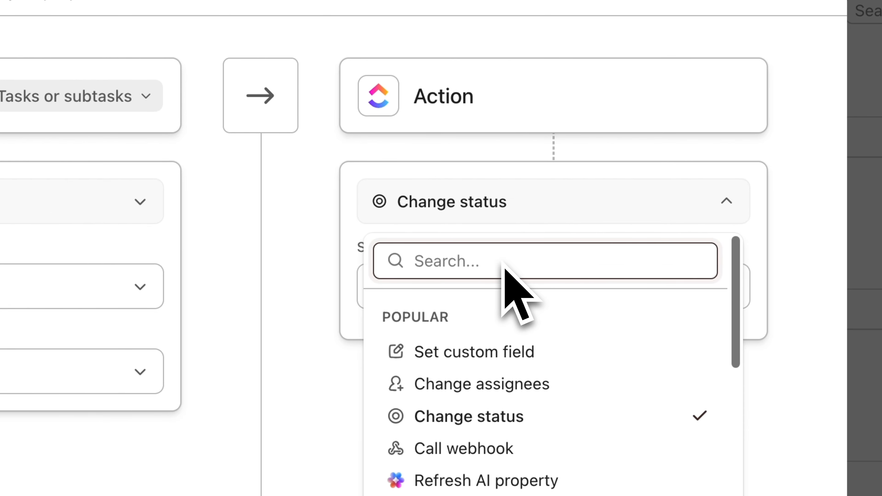
type("commen")
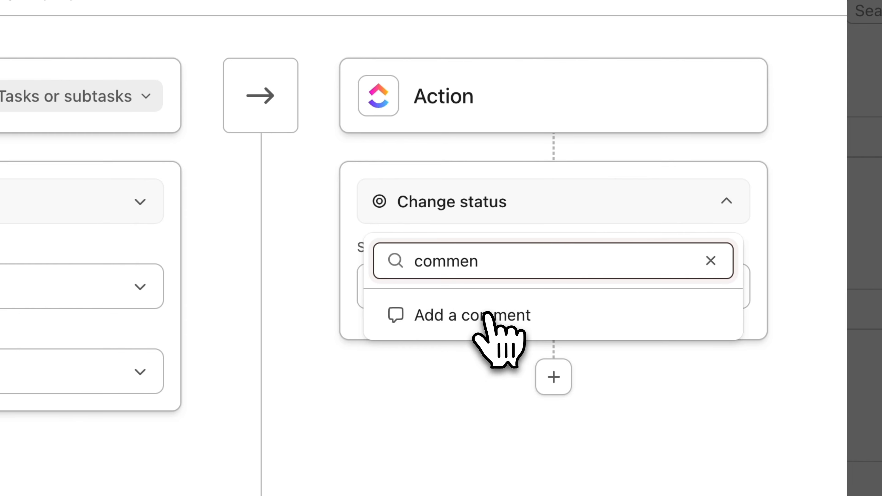
left_click(394, 314)
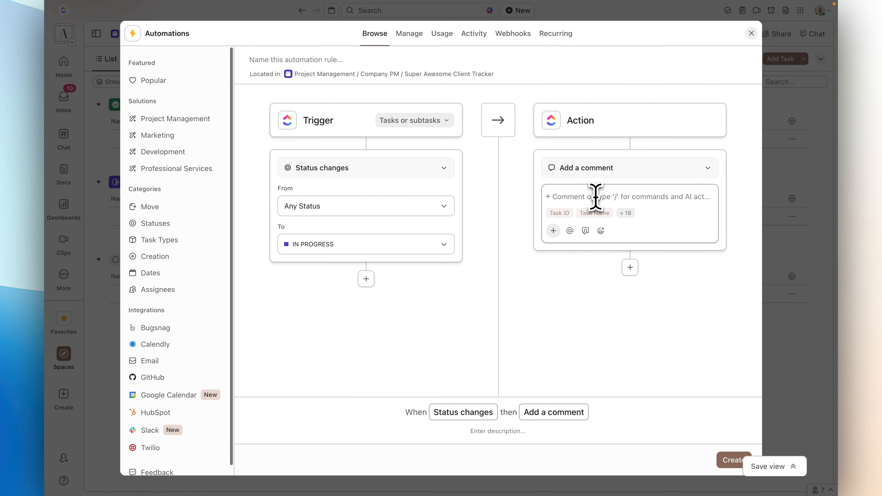
- Write the comment "Hey", mention your own account, and continue with "this task is currently in progress"
type("Hey ")
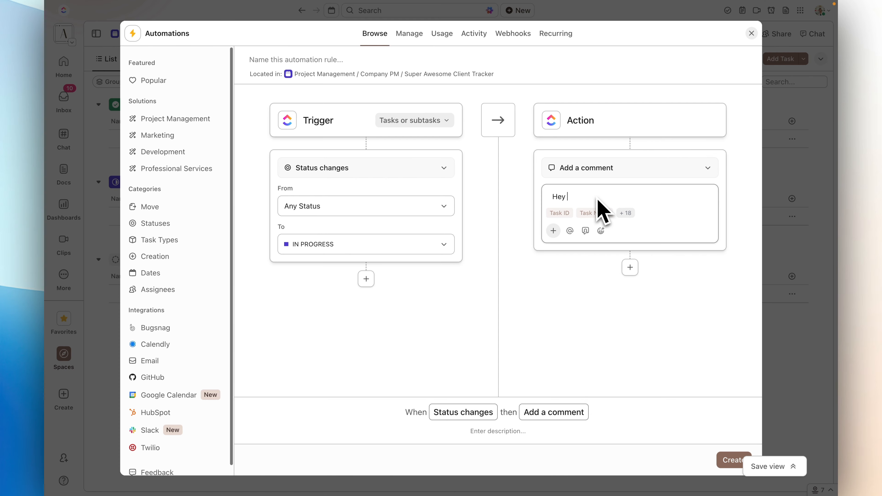
type("@k")
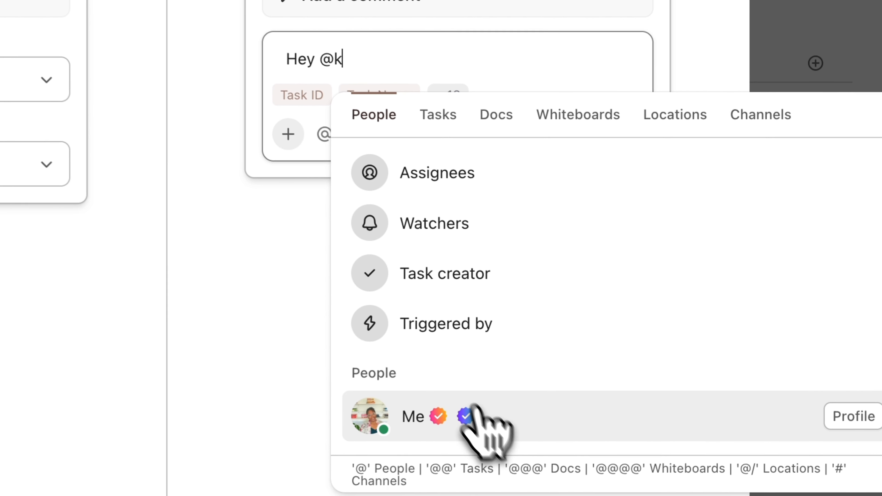
left_click(639, 356)
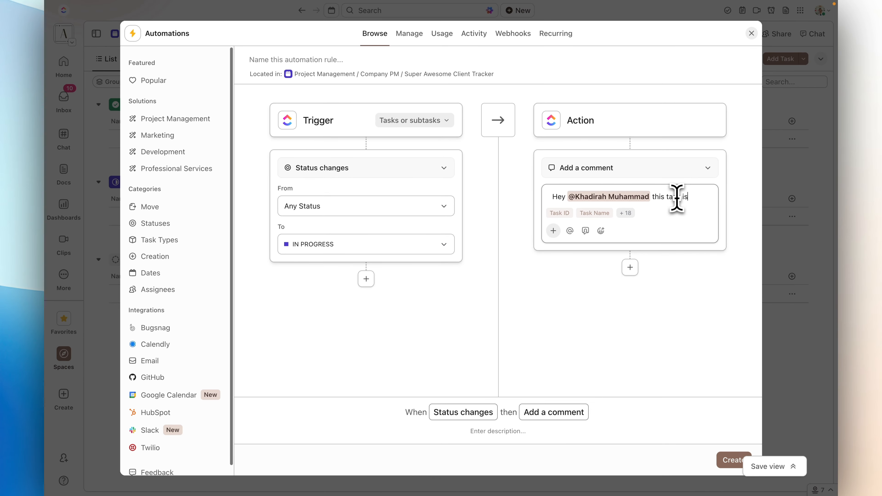
type("rently in pr")
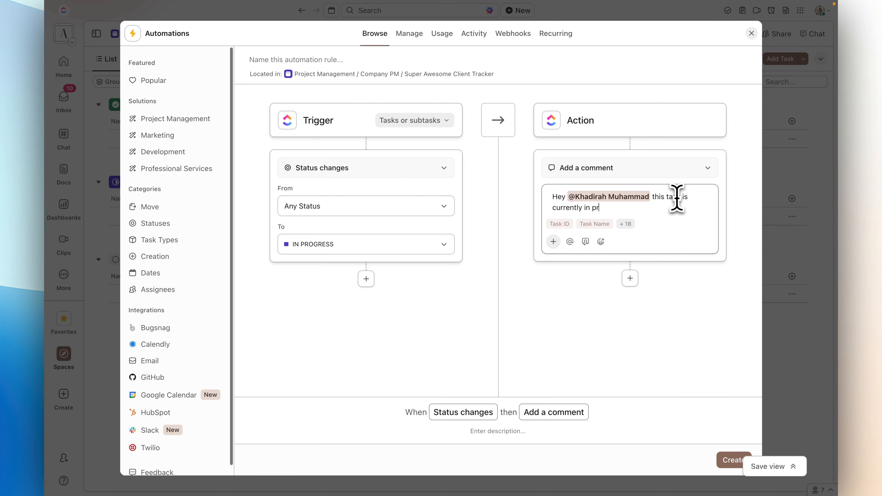
type("ogress")
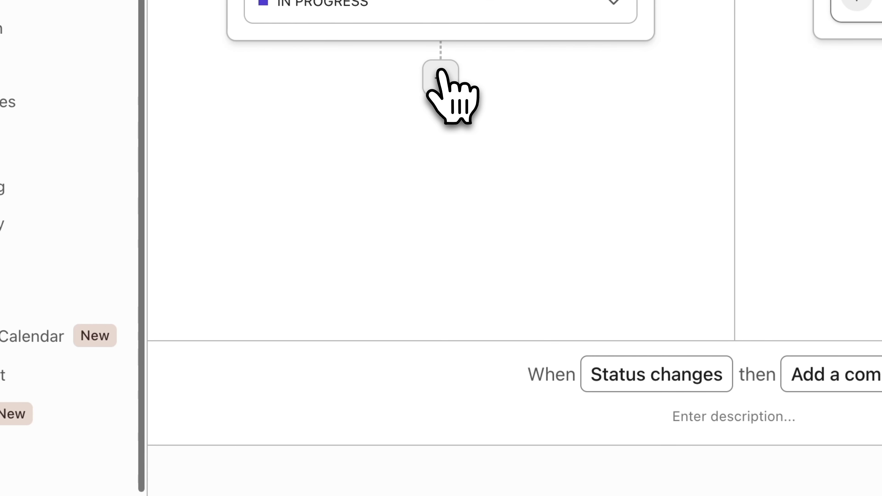
- Add an Assignee condition to the trigger with Is any of and choose the other team member
left_click(439, 76)
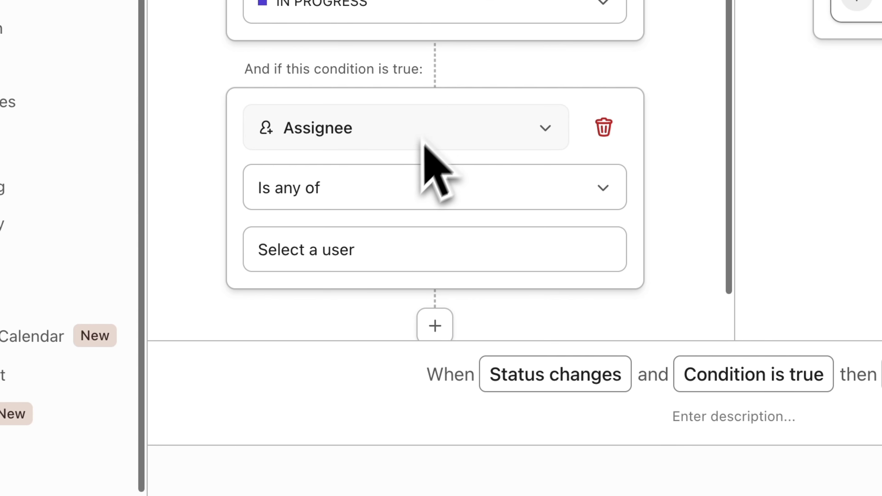
left_click(364, 252)
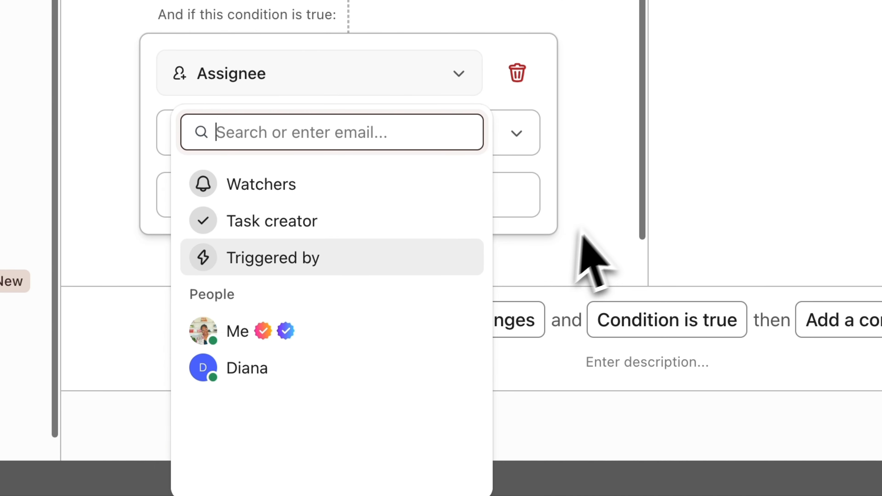
left_click(313, 368)
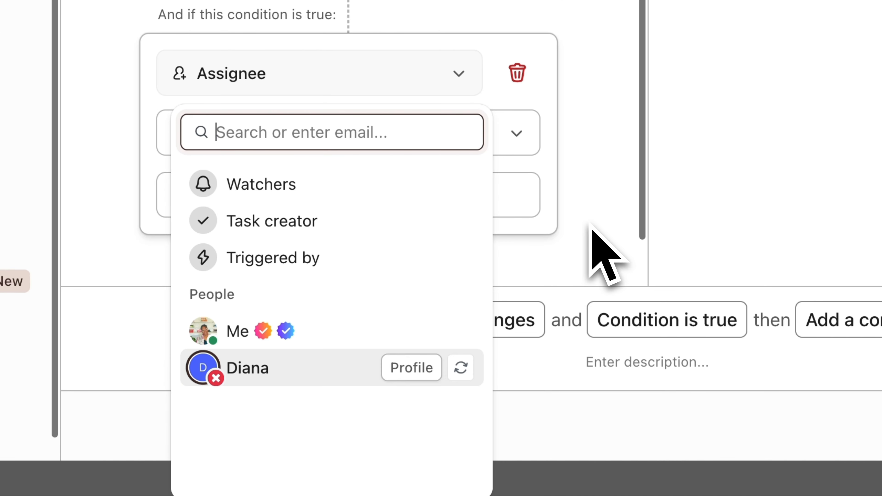
left_click(455, 226)
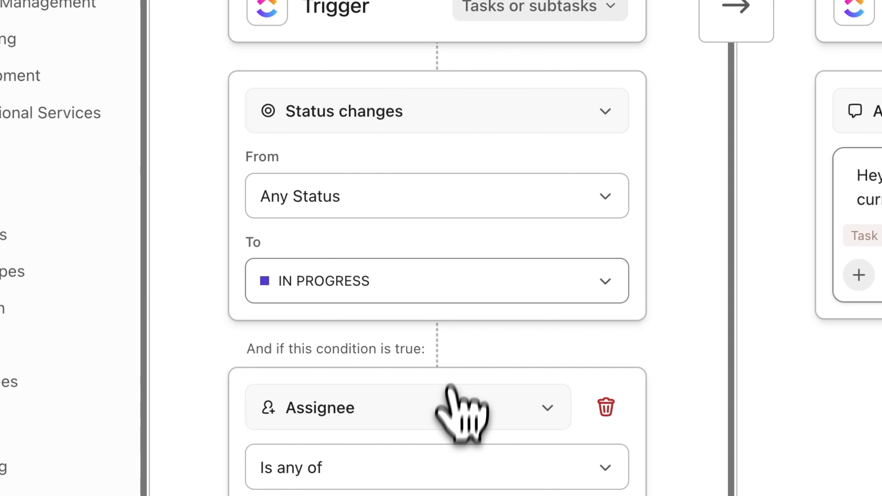
- Switch the condition to Priority and browse its priority levels and comparison options
left_click(457, 412)
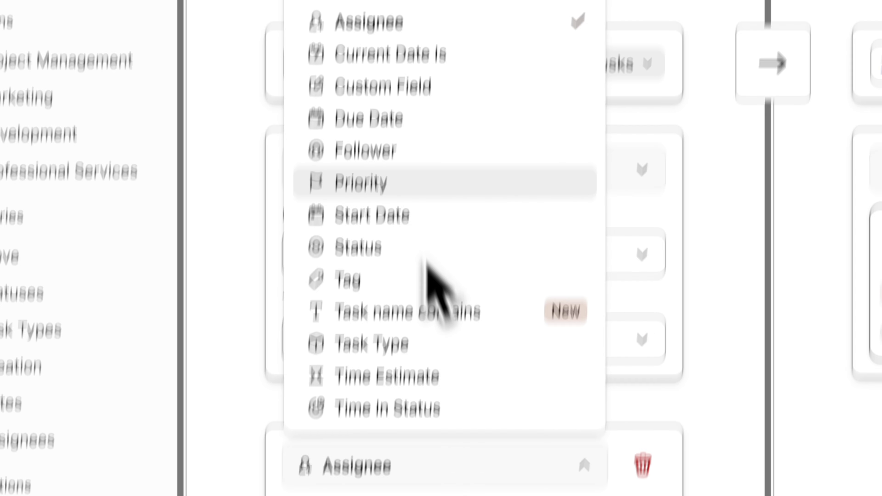
left_click(425, 184)
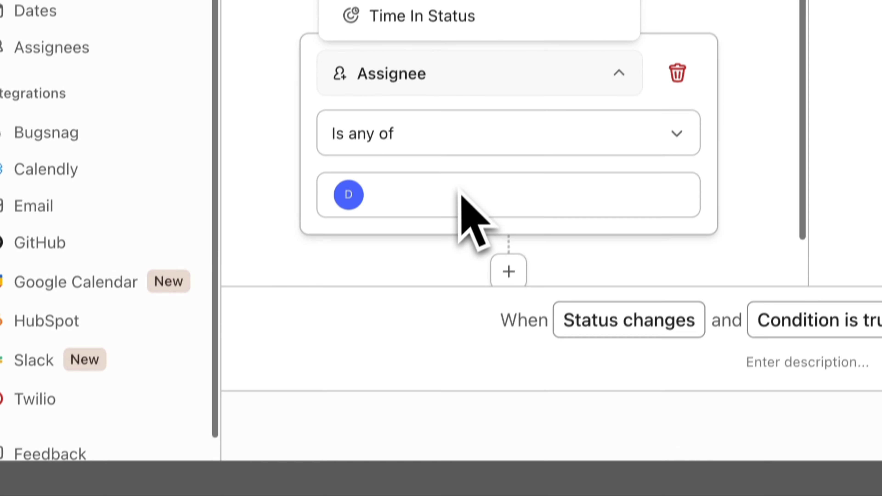
left_click(450, 195)
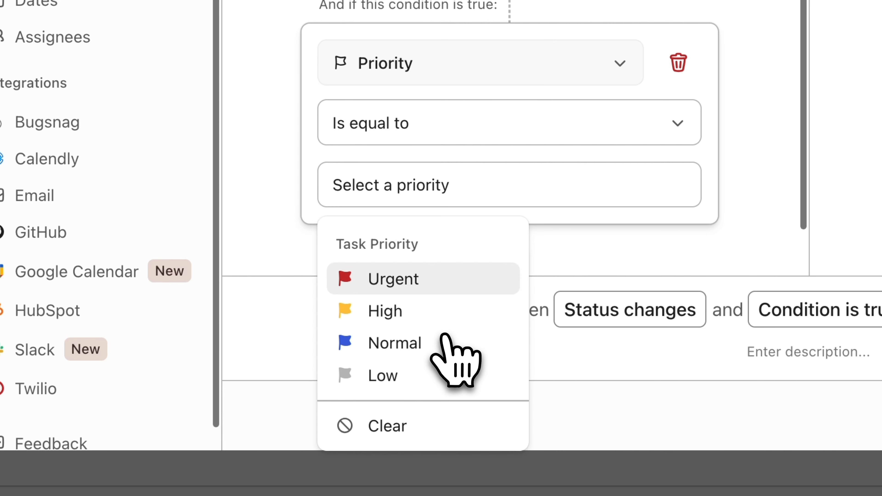
left_click(486, 131)
left_click(485, 131)
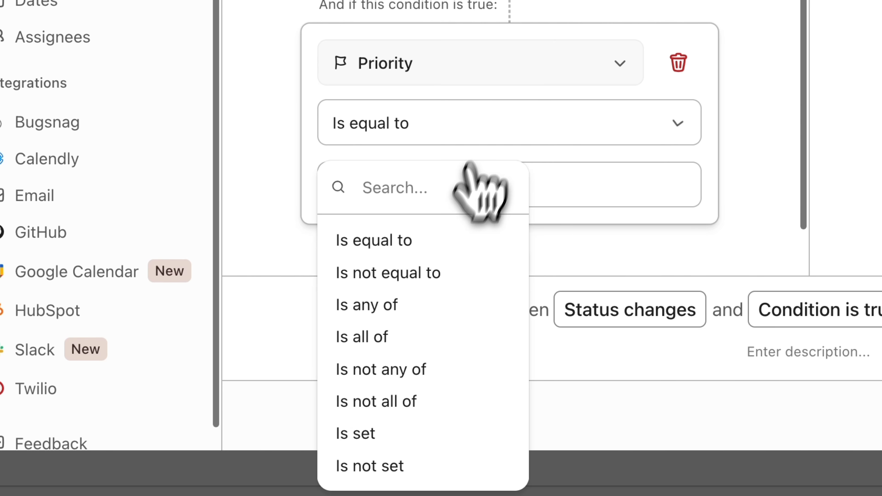
left_click(328, 433)
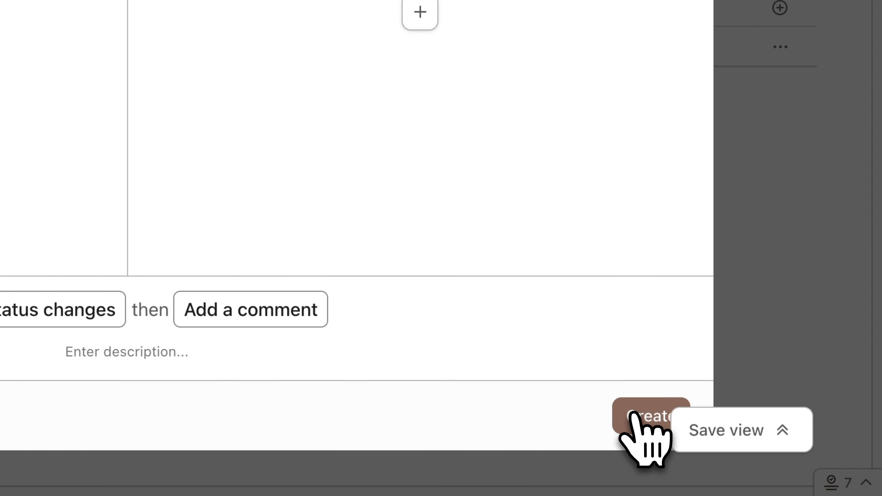
- Create the automation and close the Automations window
left_click(633, 414)
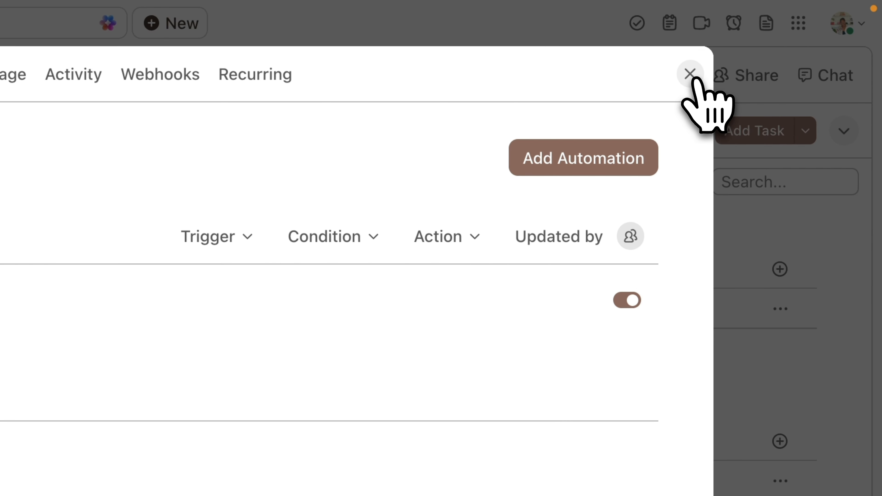
left_click(690, 74)
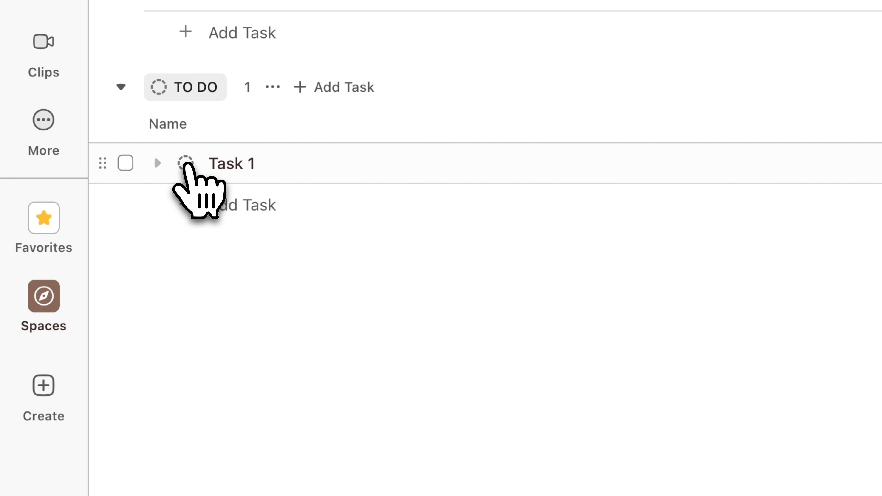
- Change the status of Task 1 from the TO DO group to IN PROGRESS and open the task
left_click(188, 166)
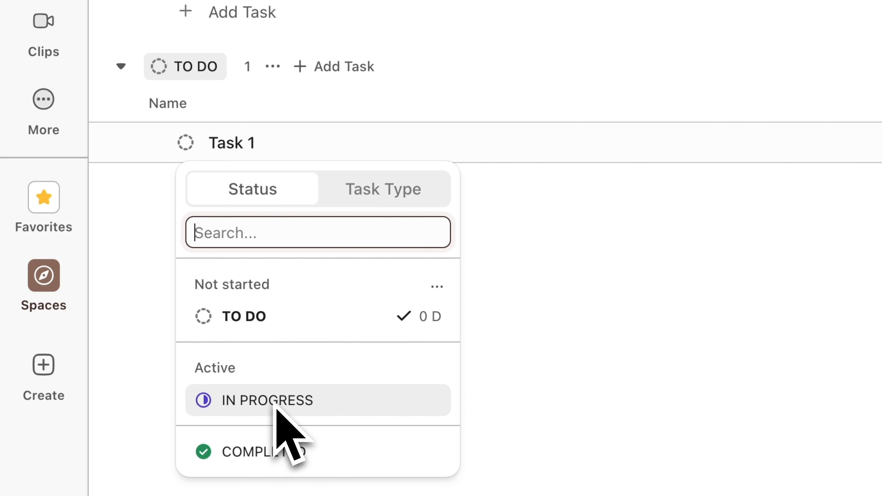
left_click(275, 406)
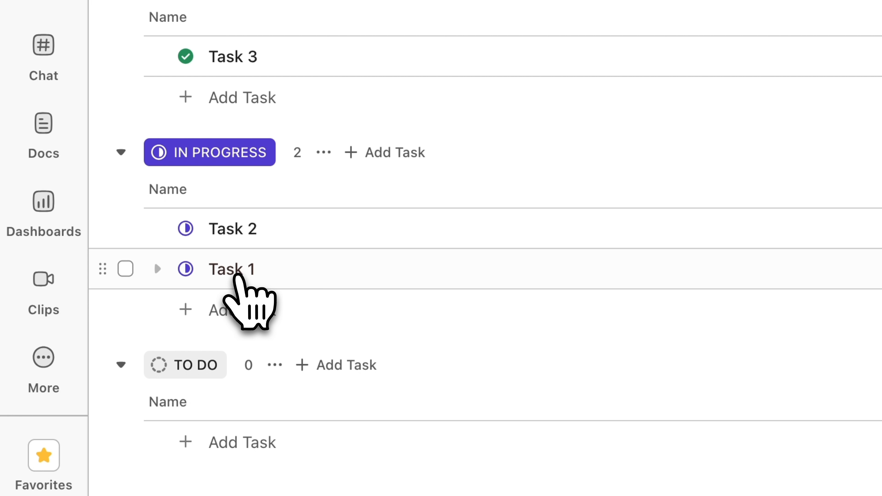
left_click(237, 275)
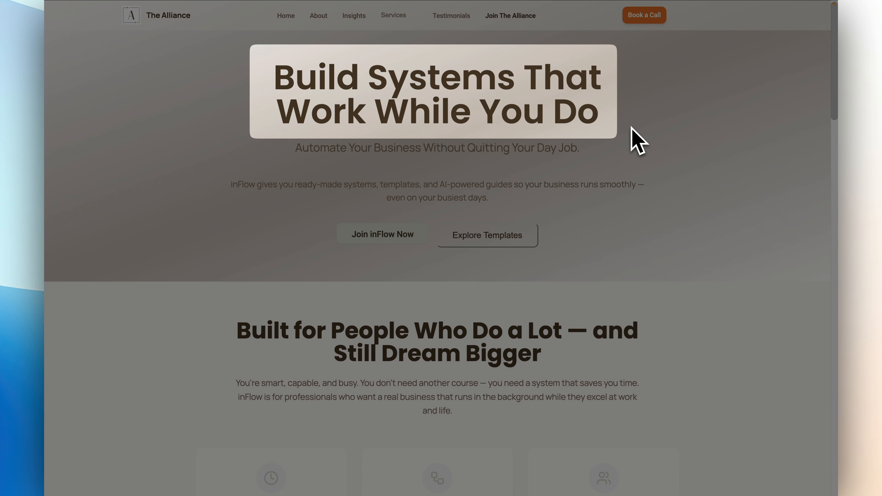
left_click_drag(275, 76, 631, 128)
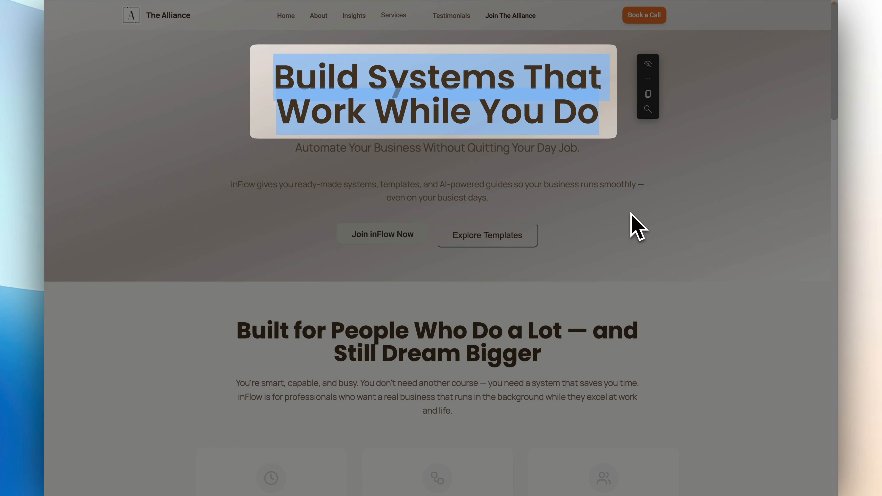